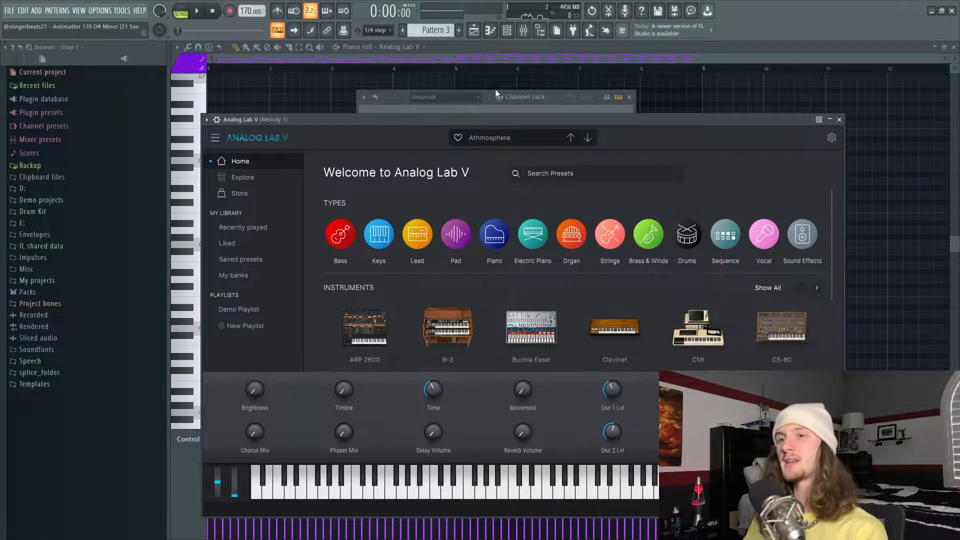
Play back the Analog Lab V melody of Pattern 3 with its notes displayed.
left_click(475, 30)
key("space")
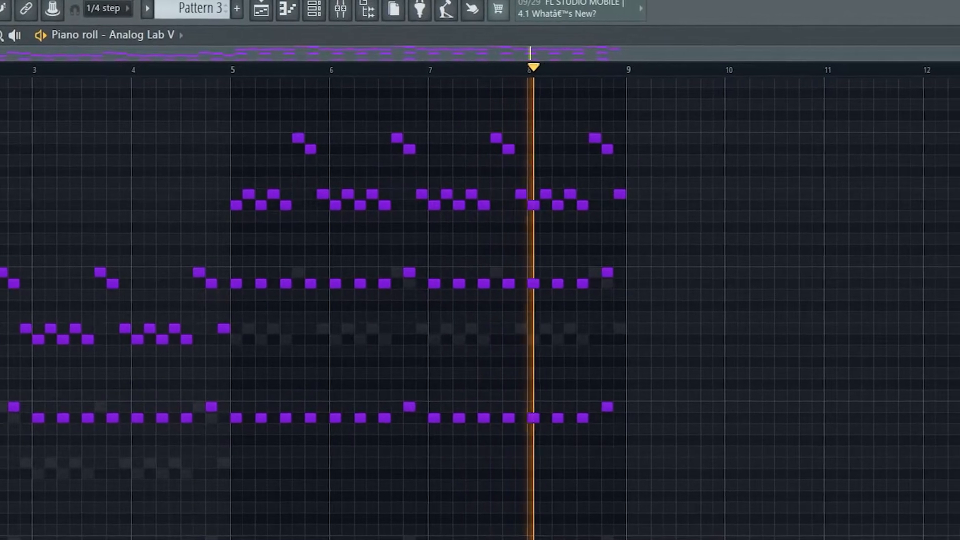
key("space")
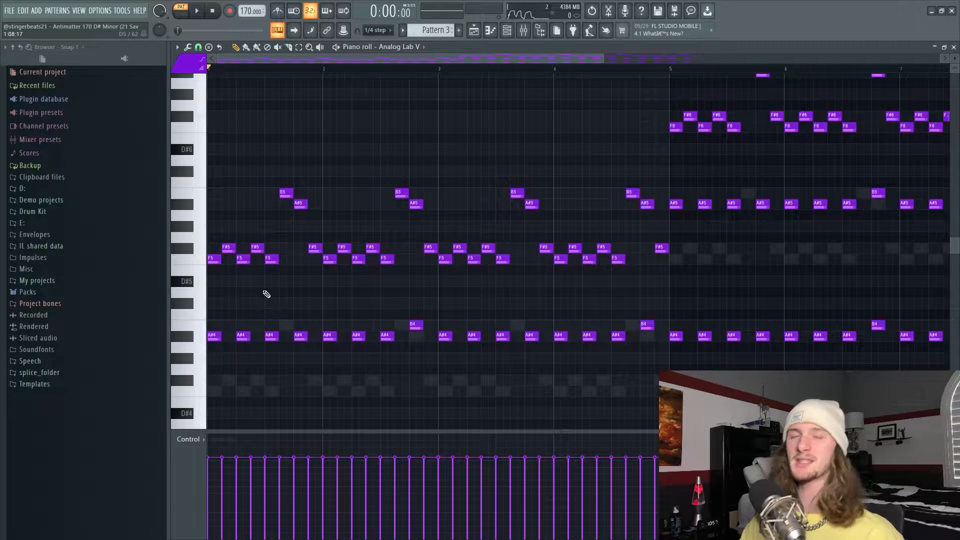
Select the Pattern 3 melody notes in bars 1 to 4 and compare them with bars 5 to 8.
left_click_drag(439, 330, 152, 349)
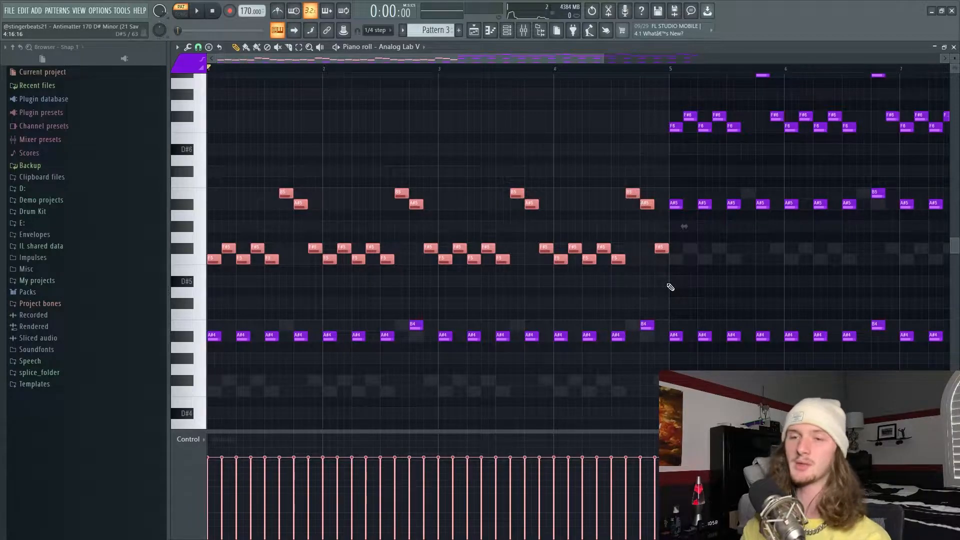
scroll(273, 325, "up", 1)
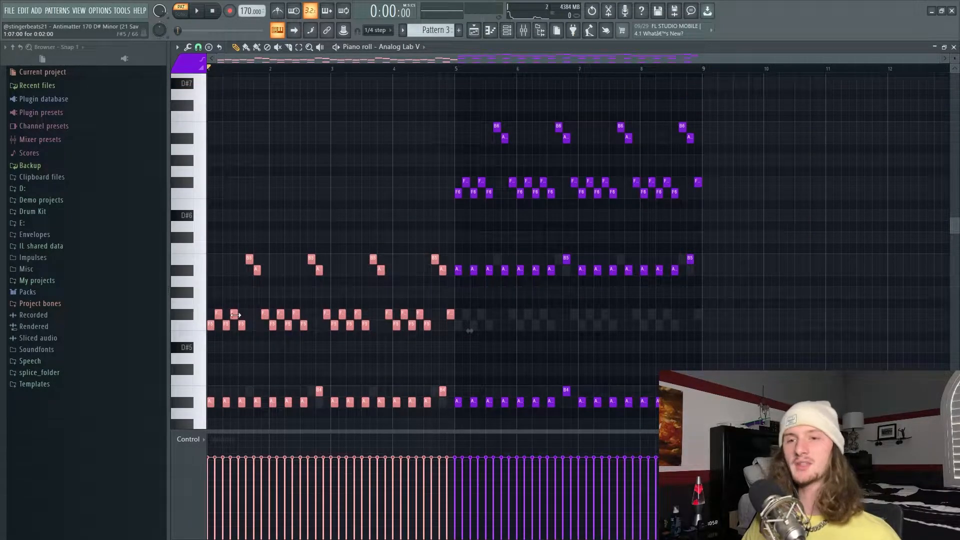
scroll(515, 180, "down", 1)
left_click(403, 180, "ctrl")
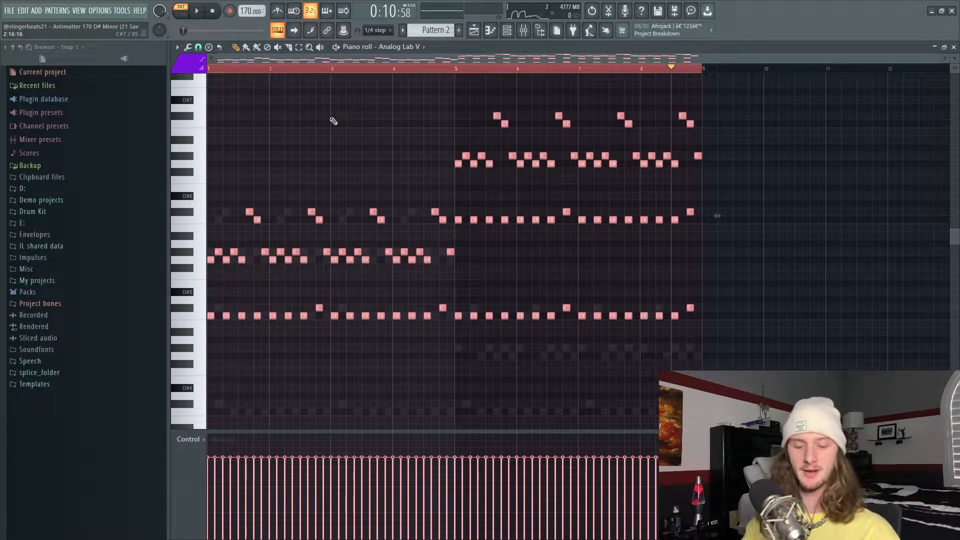
Flip all the selected notes of Pattern 2 horizontally with the score flipper.
key("alt+y")
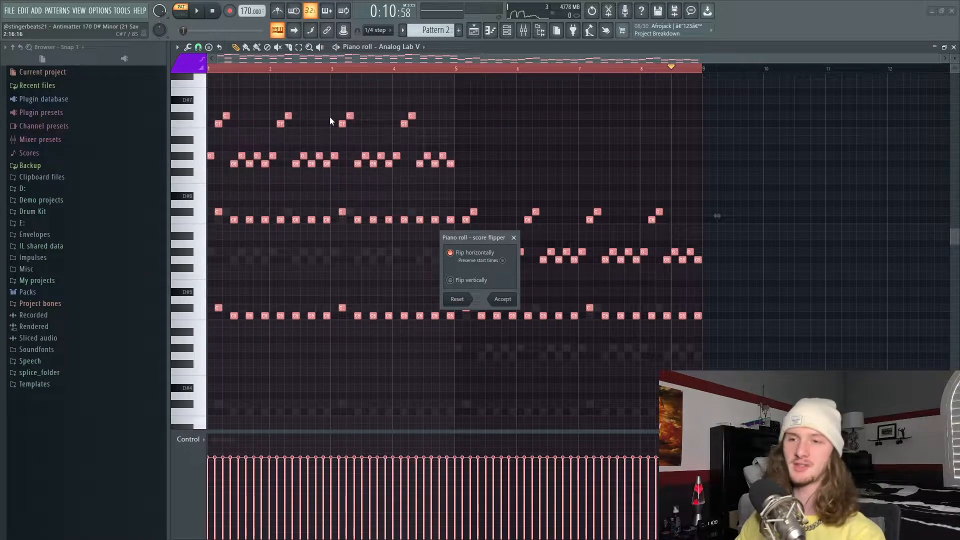
key("Return")
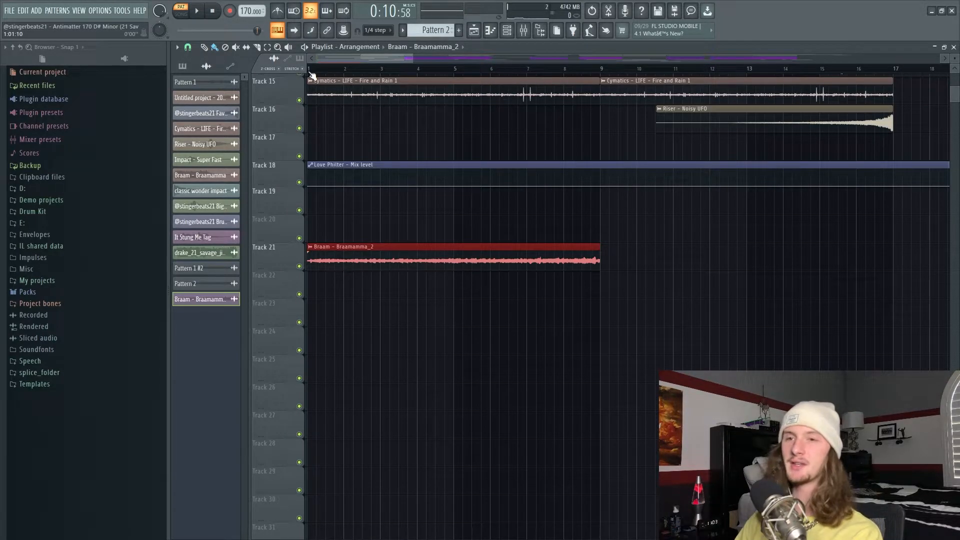
Shorten the Braam - Braamamma_2 clip on Track 21 so it ends at bar 5, and play it back.
left_click_drag(598, 262, 450, 260)
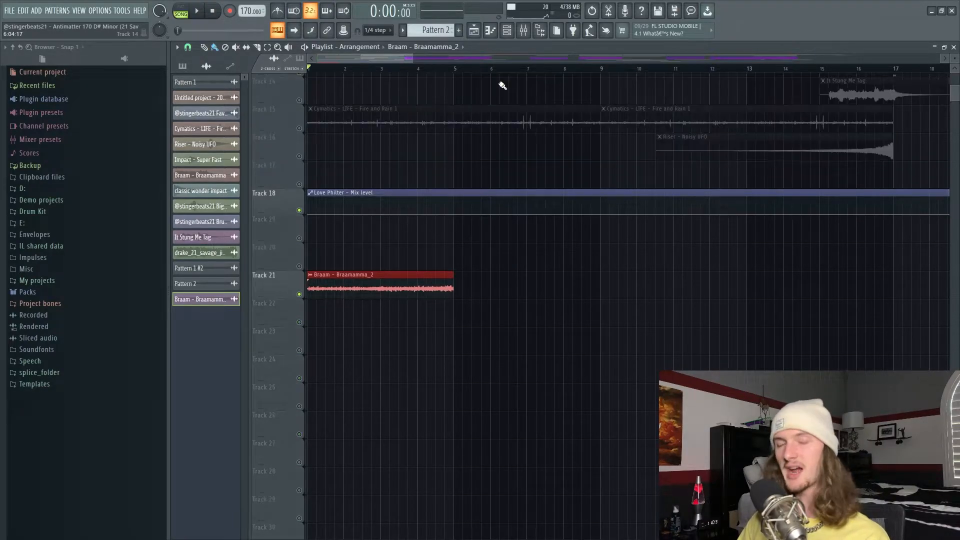
scroll(553, 142, "down", 1)
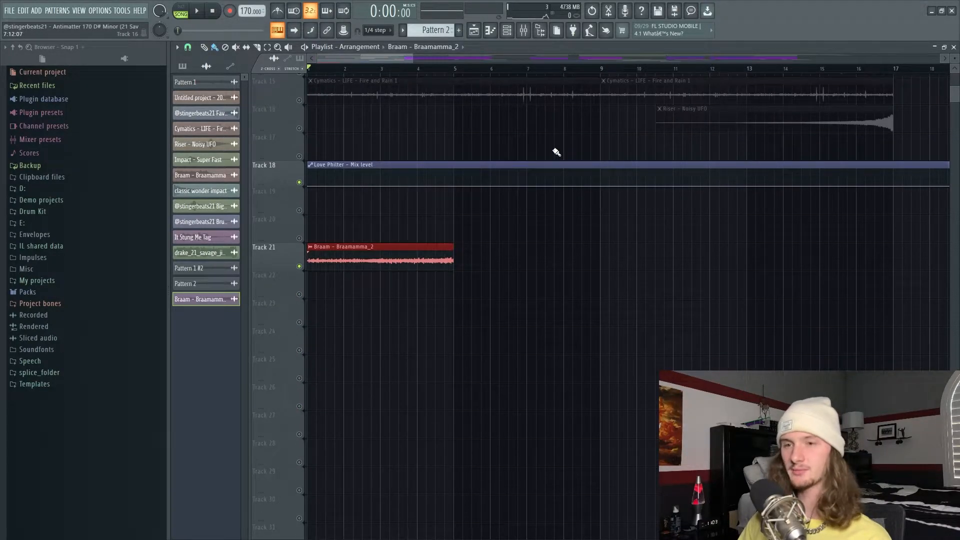
key("space")
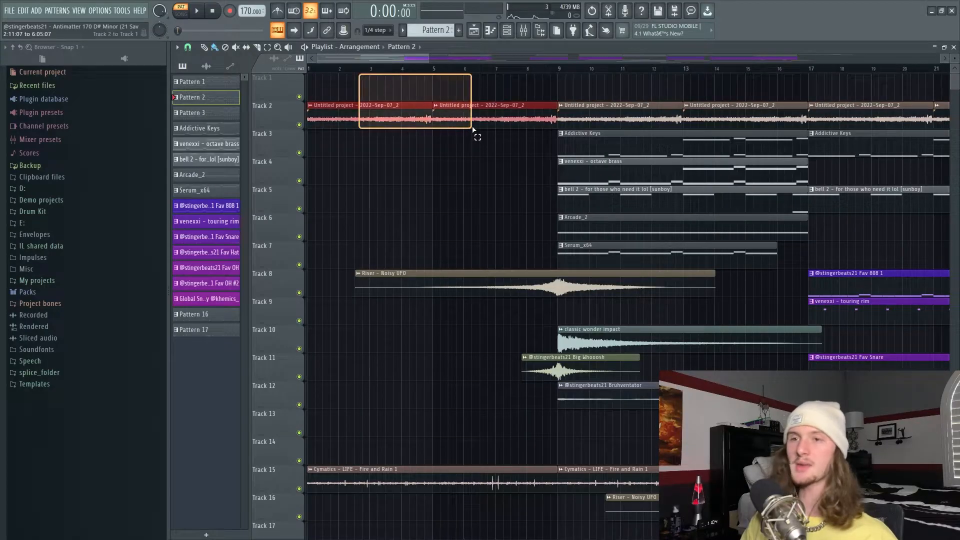
Examine the notes of the Addictive Keys and venexxi - octave brass patterns and play both back.
double_click(583, 141)
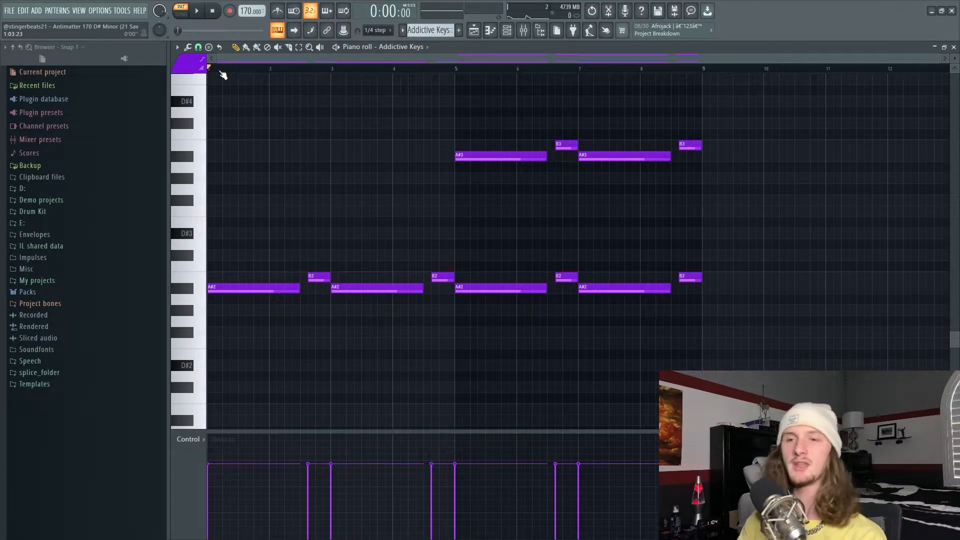
key("space")
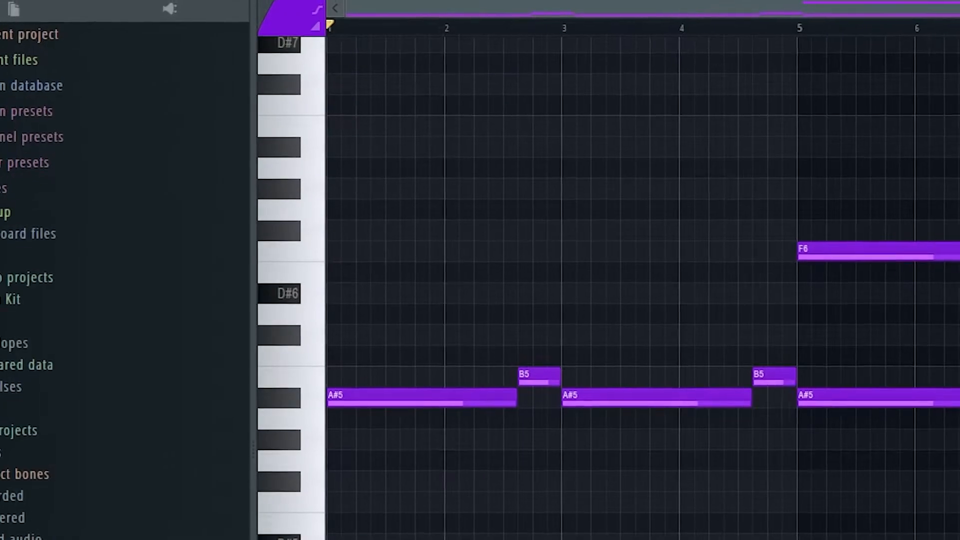
key("space")
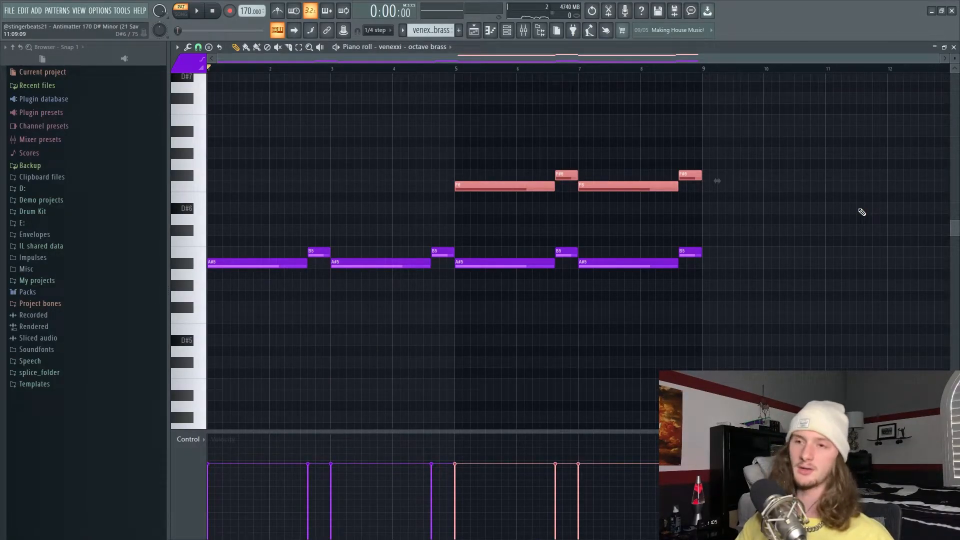
Undo the raise of the selected octave brass notes in bars 5 to 8 and move them up again by semitones.
key("ctrl+z")
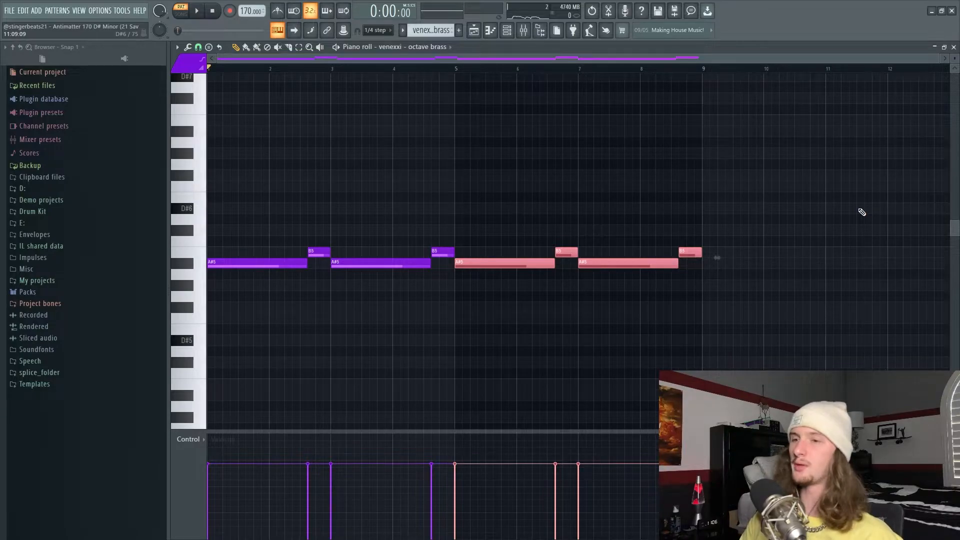
key("Up")
key("Up")
key("Up")
key("Up")
key("Up")
key("Up")
key("Up")
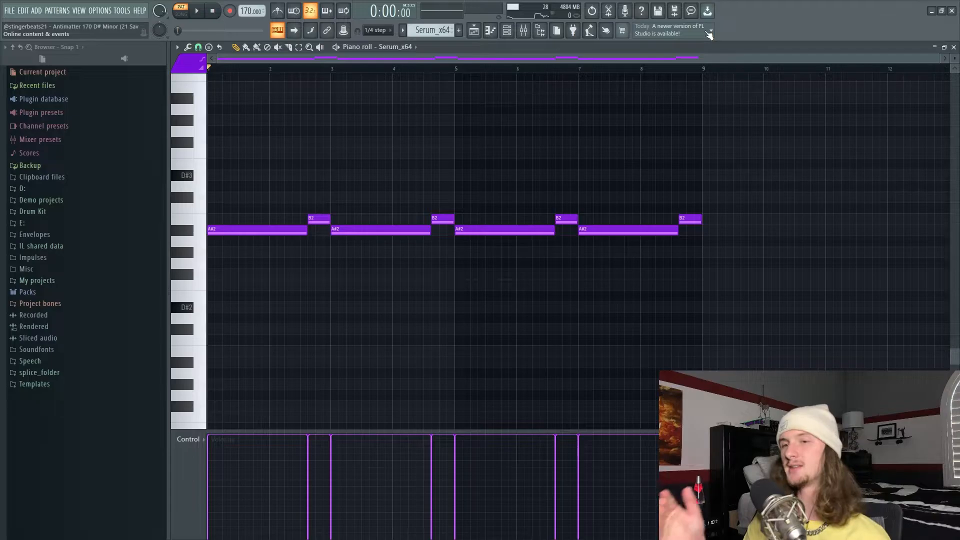
Play back the Serum_x64 and Fav 808 1 patterns in pattern mode and select the 808's closing notes in bar 8.
key("space")
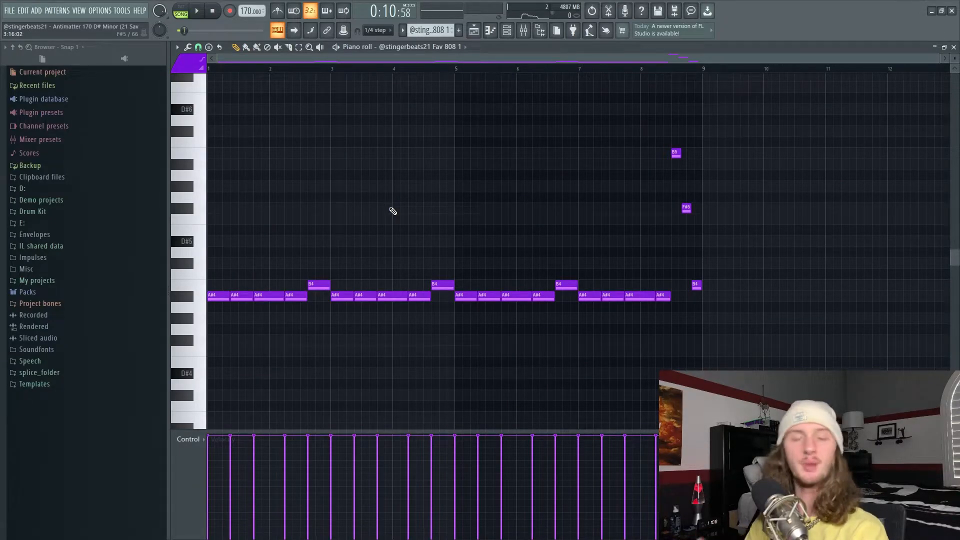
key("l")
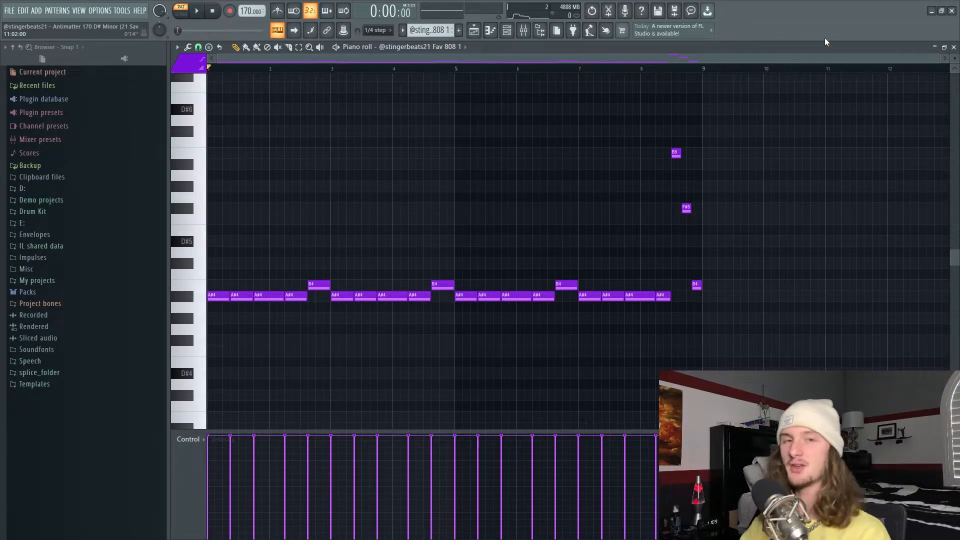
key("space")
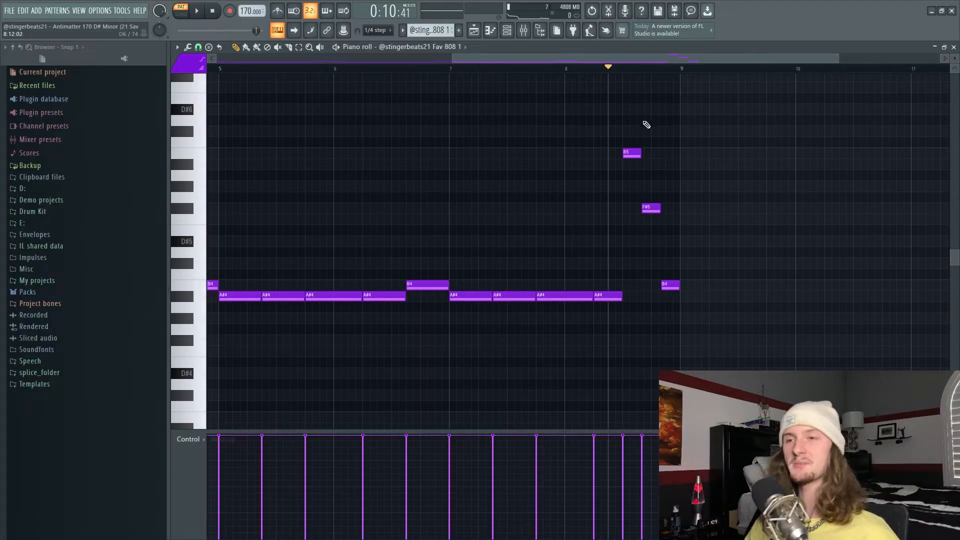
left_click_drag(634, 116, 714, 306)
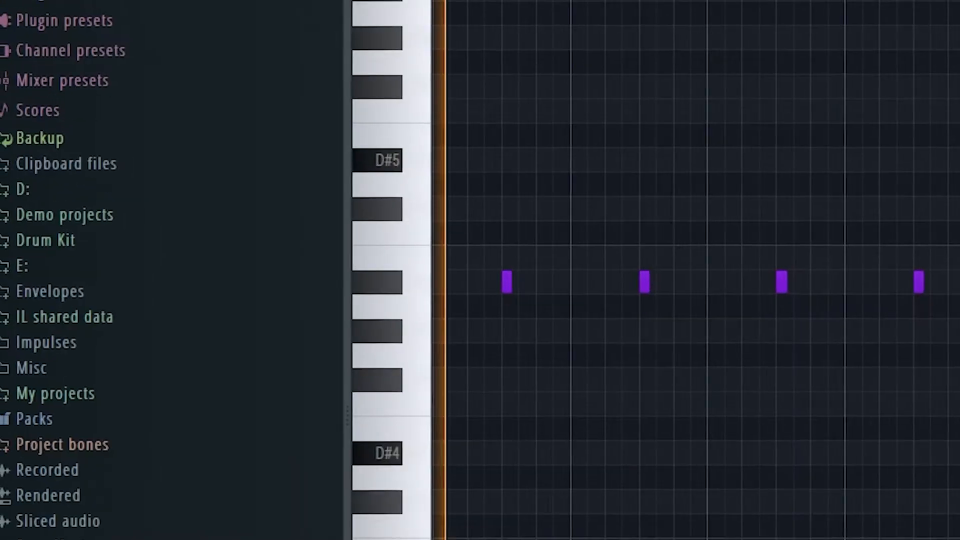
Play back the Global Snare and Fav Snare patterns, selecting the Fav Snare's roll notes in bar 8.
key("space")
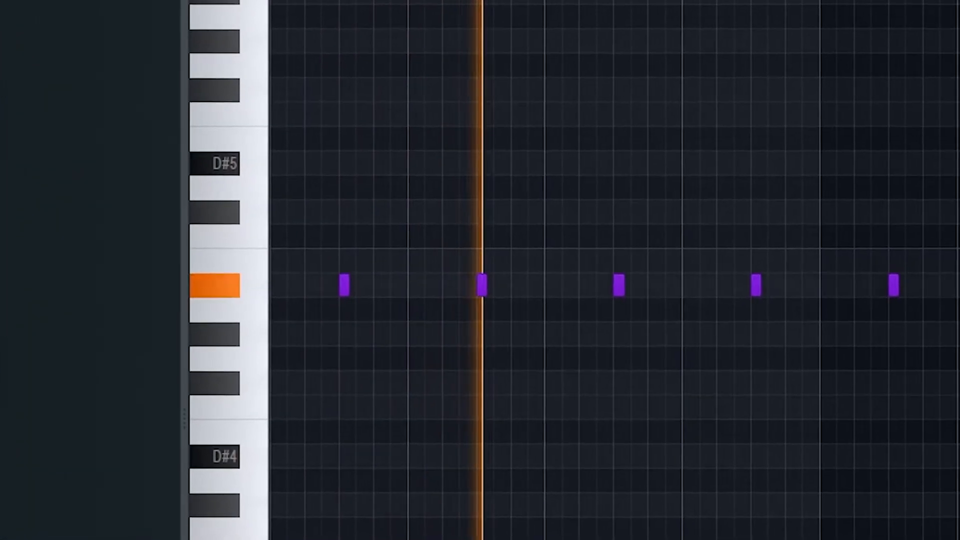
key("space")
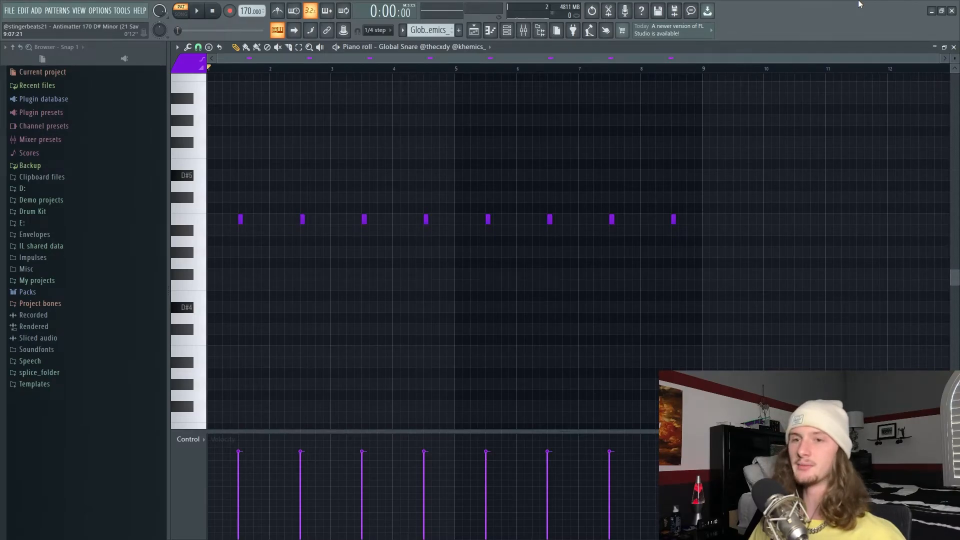
key("space")
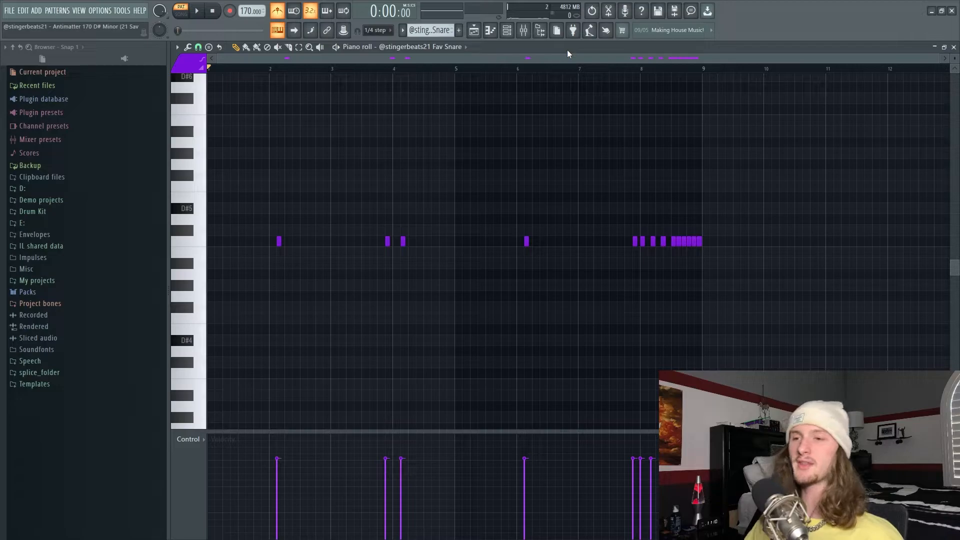
left_click_drag(639, 202, 778, 281)
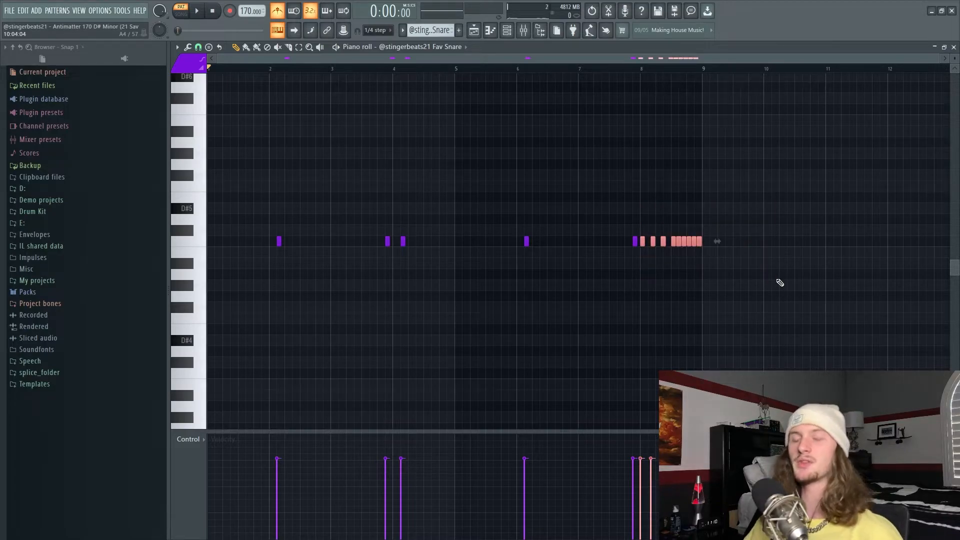
key("space")
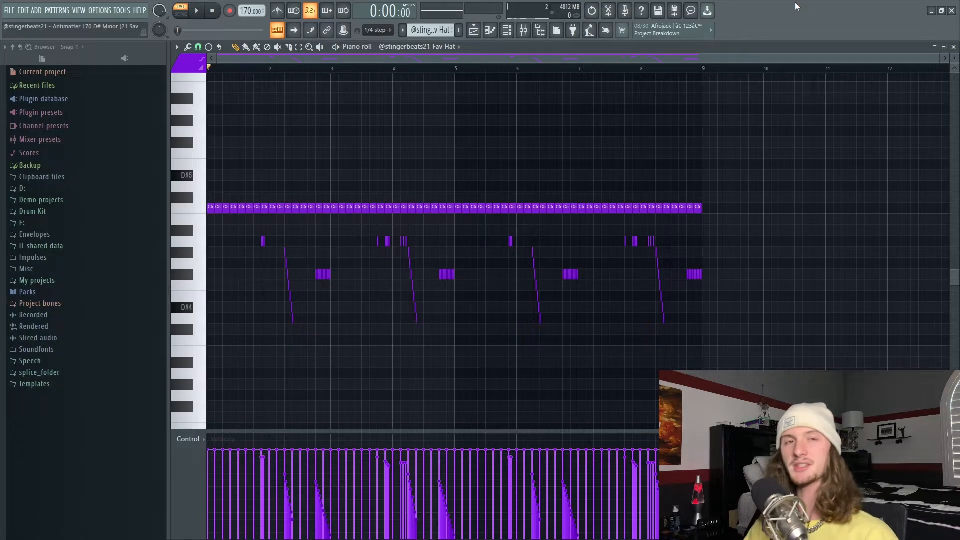
Play back the Fav Hat pattern and the second Fav OH pattern.
key("space")
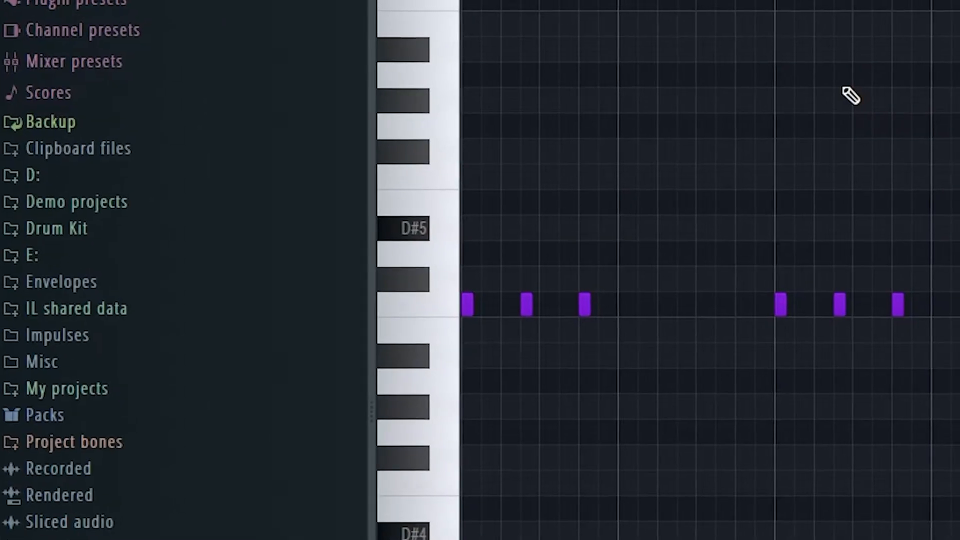
key("space")
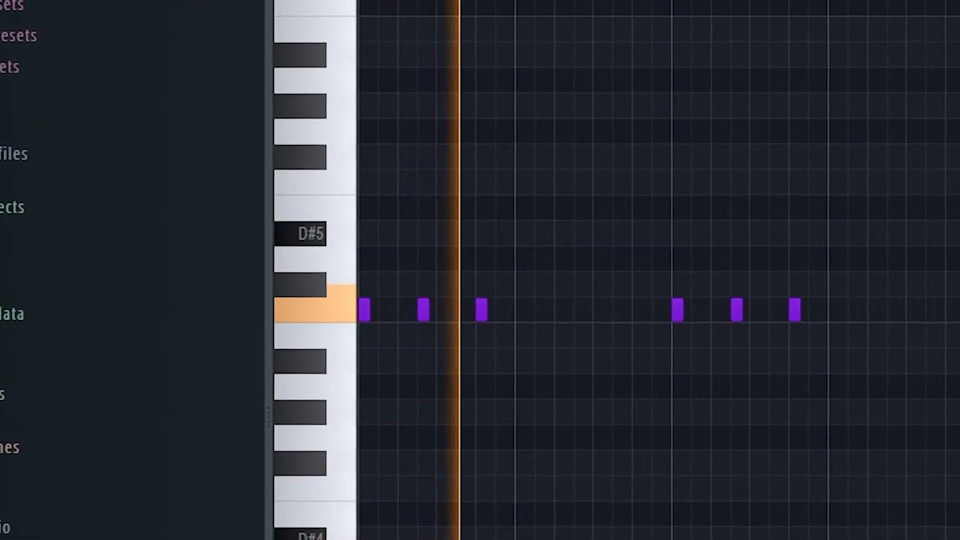